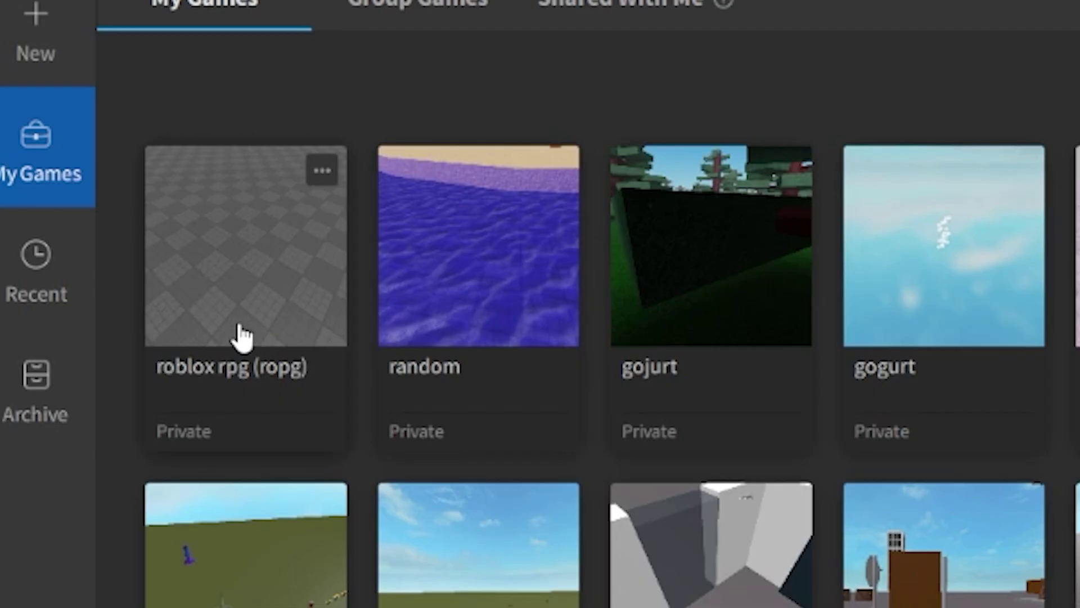
List the games owned by the group on the Studio start page.
left_click(383, 24)
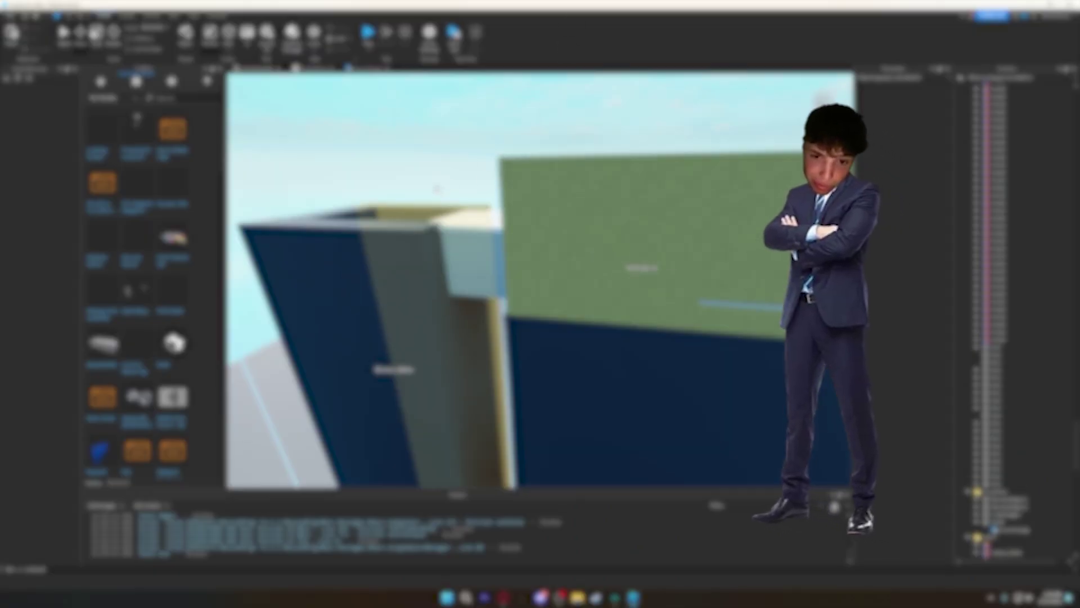
left_click(990, 522)
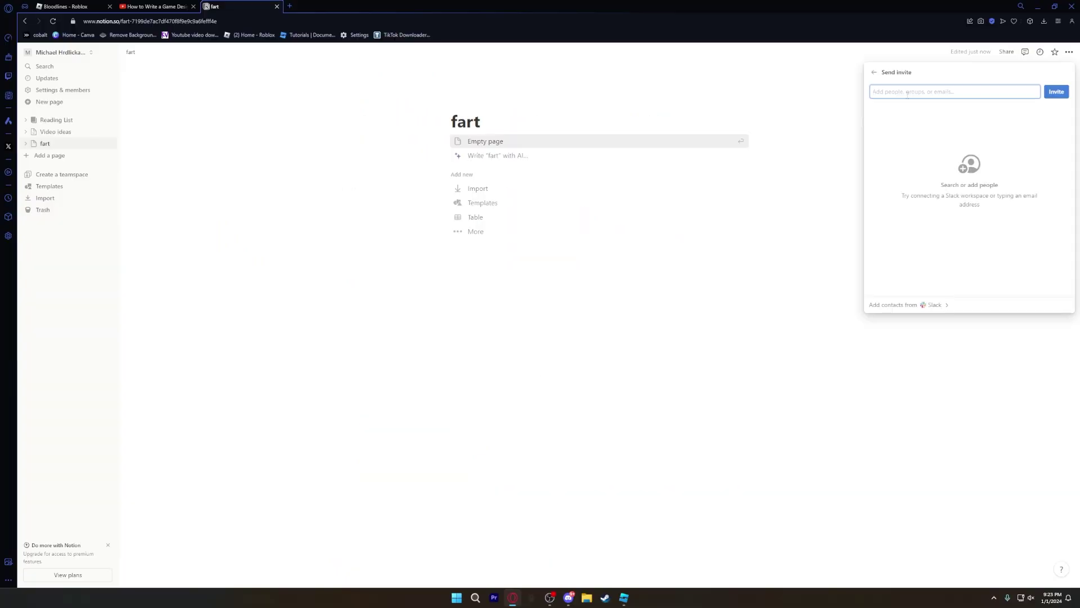
Type 'ad' into the Add people field to find someone to invite to the fart page.
type("ad")
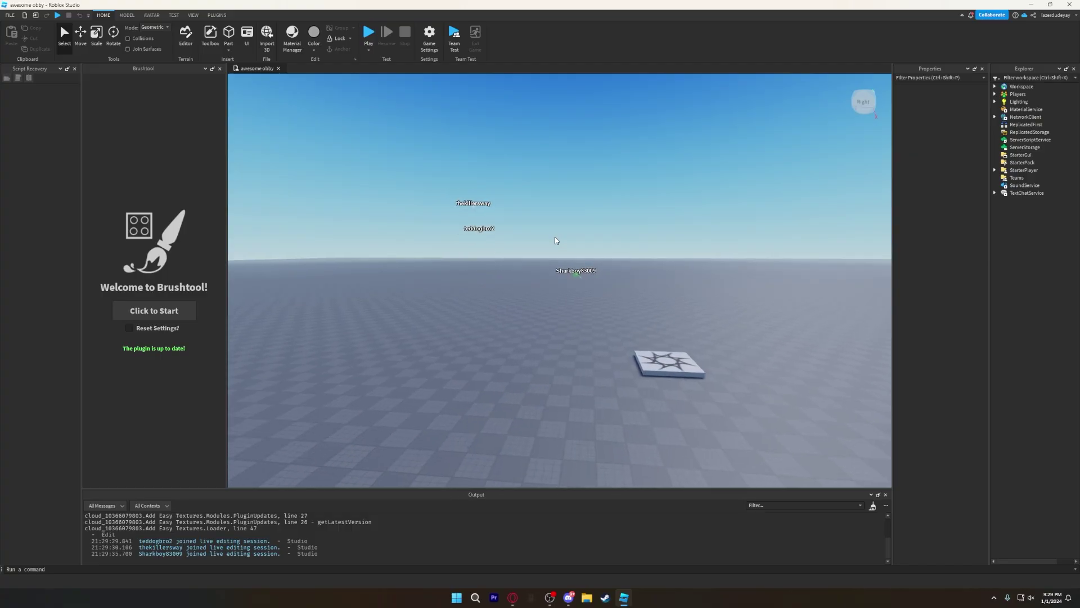
right_click_drag(556, 240, 555, 240)
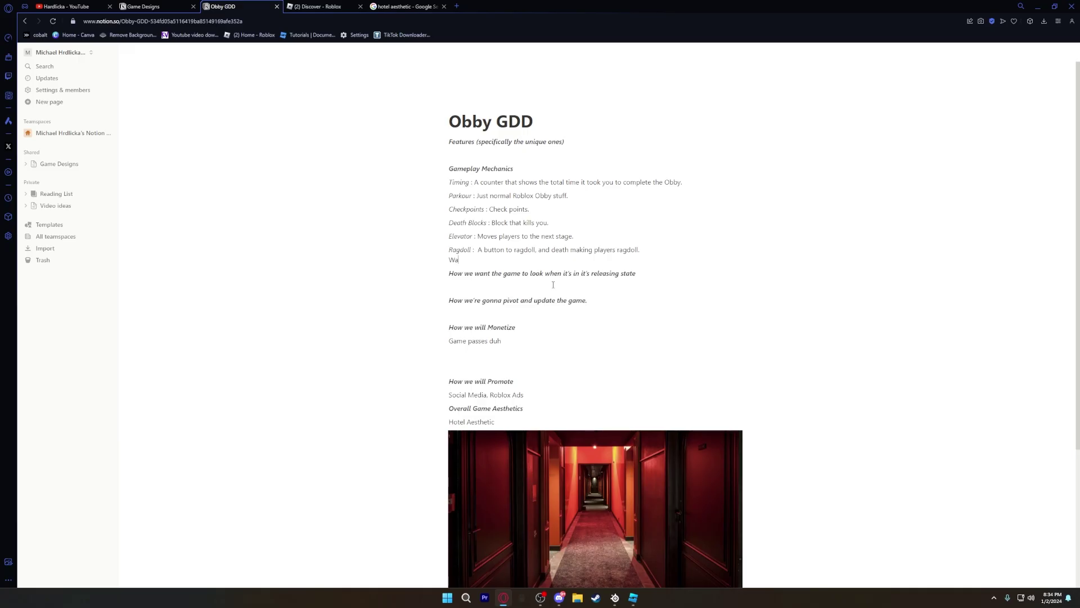
Delete the stray 'Wa' text under Ragdoll, leaving one empty block.
key("BackSpace")
key("BackSpace")
key("Return")
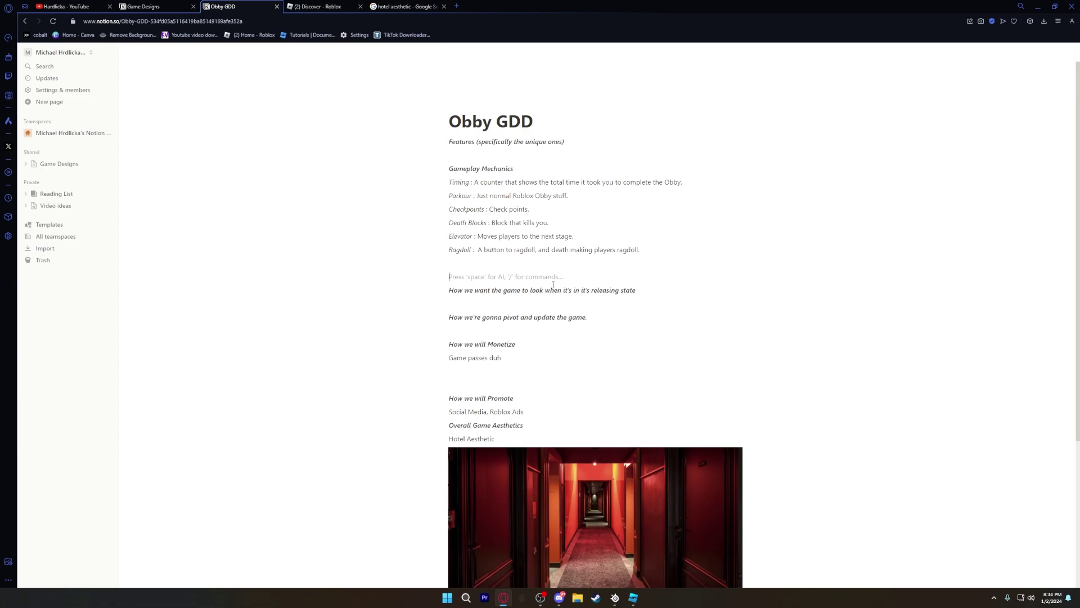
key("BackSpace")
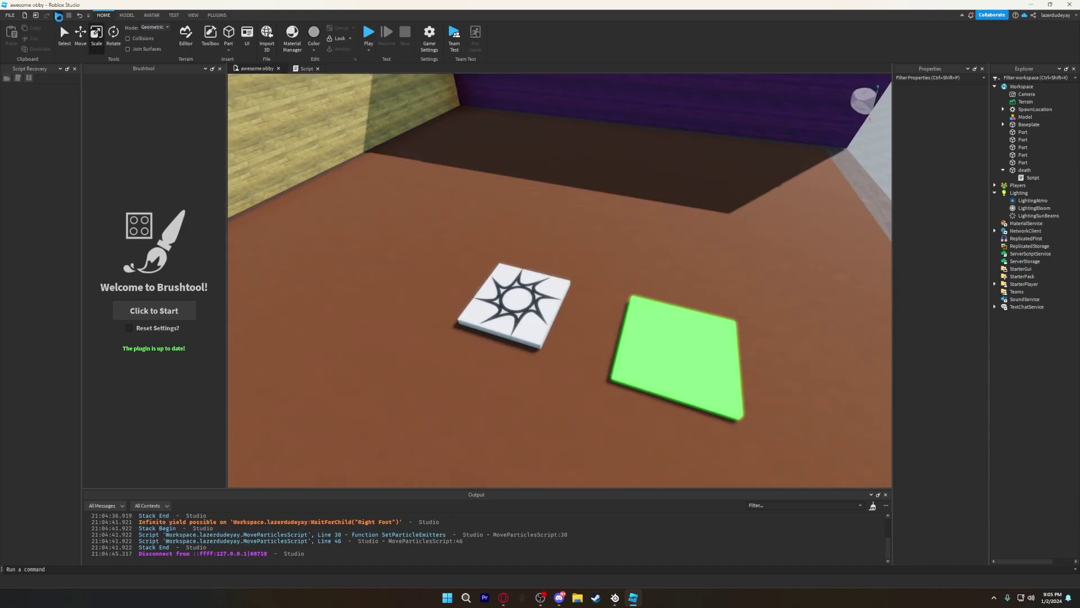
Write the line local Players = game:GetService("Players") in the Server Ragdoll script.
key("F5")
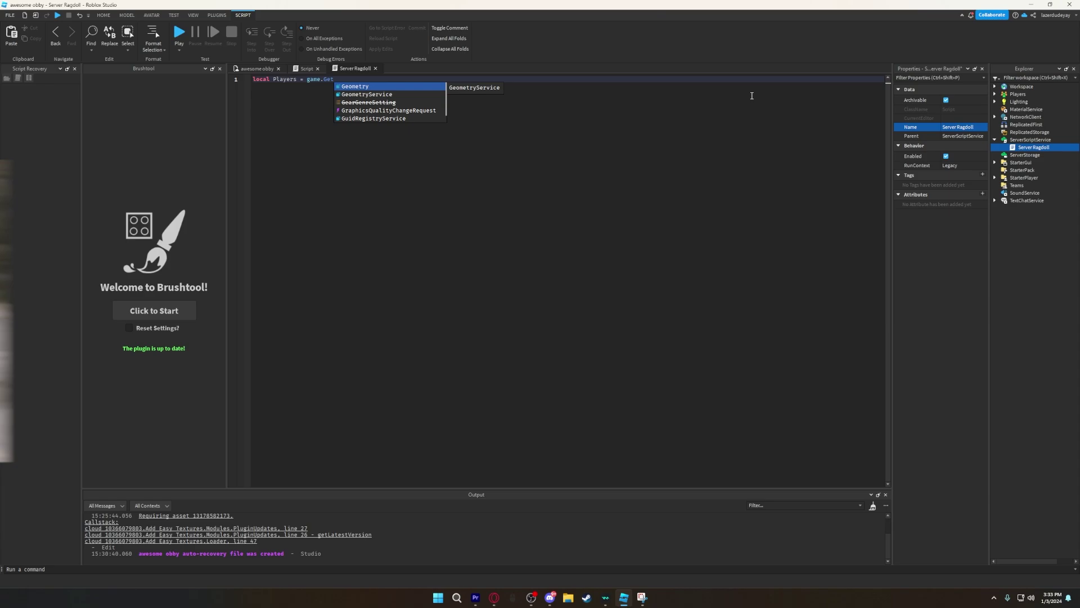
type("Se")
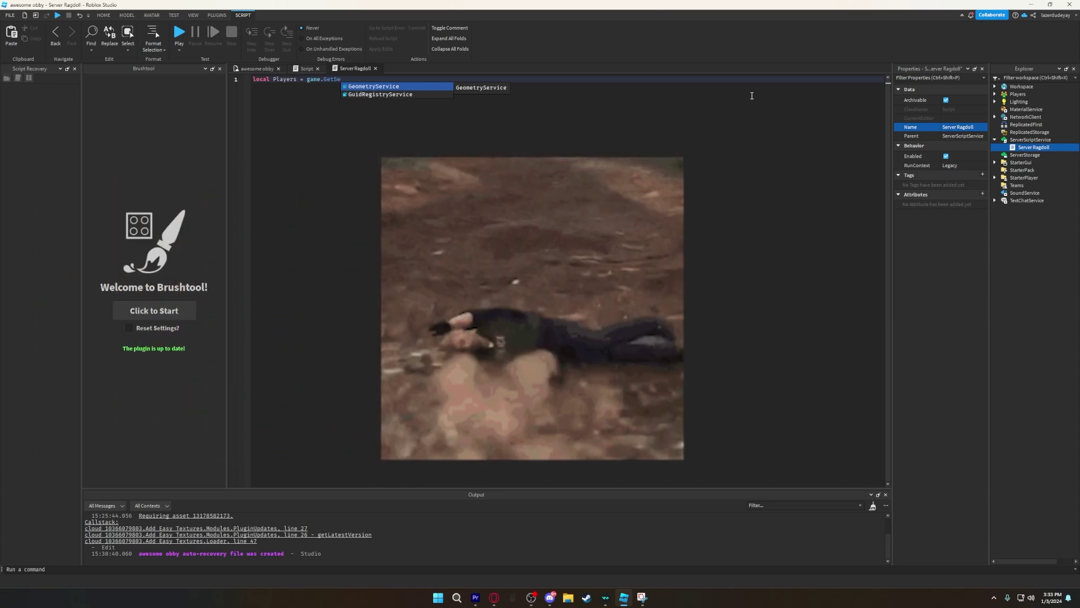
key("BackSpace")
key("BackSpace")
key("BackSpace")
key("BackSpace")
key("BackSpace")
key("BackSpace")
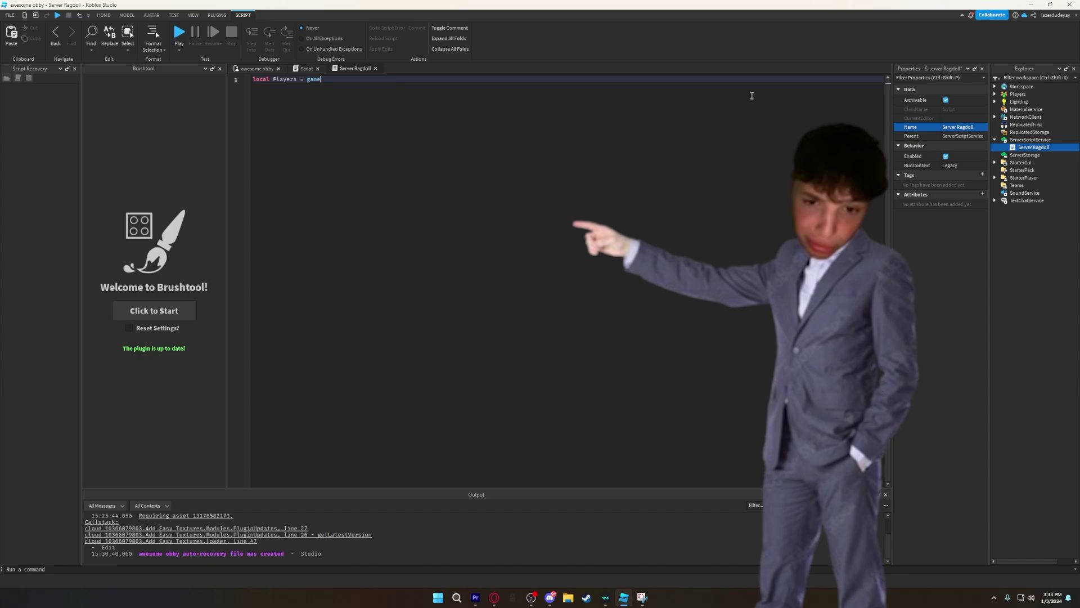
type(":GetService(\"Players\")")
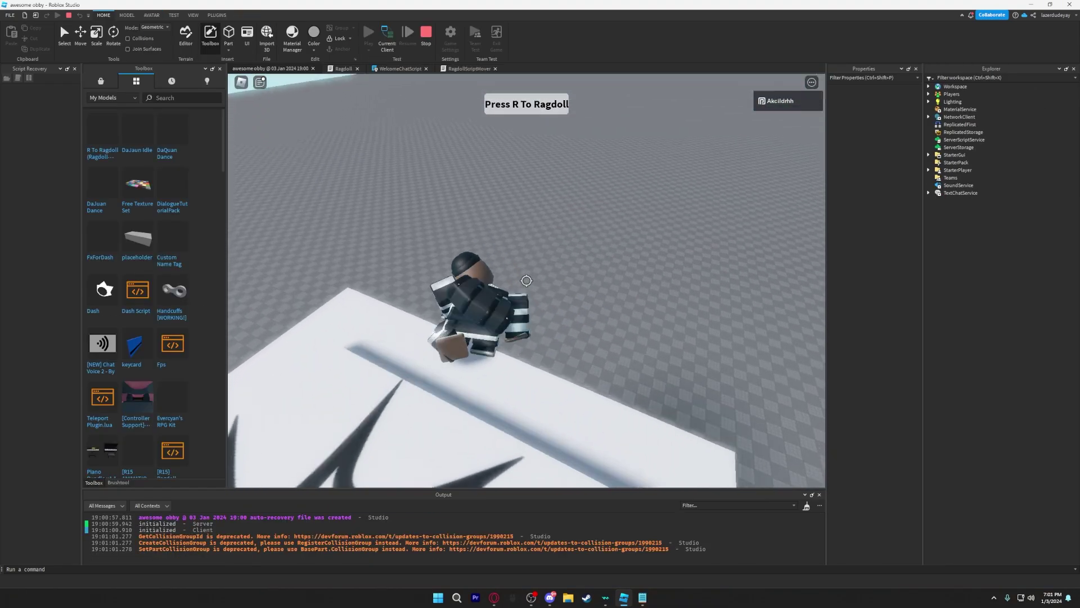
Play-test ragdolling with the R key, then apply a new material to the Head.
key("r")
key("shift")
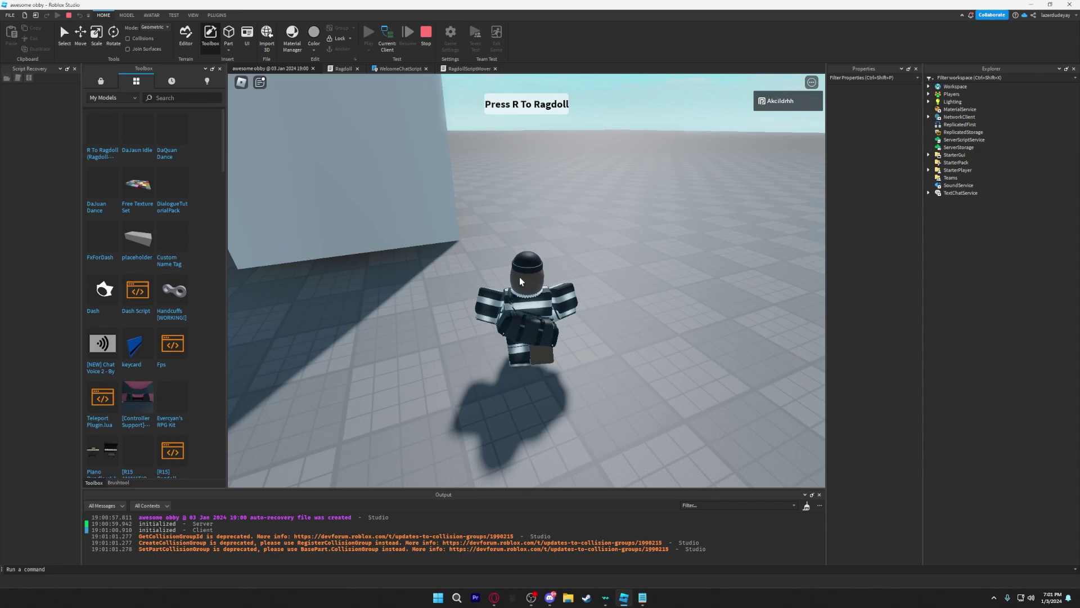
key("r")
key("w")
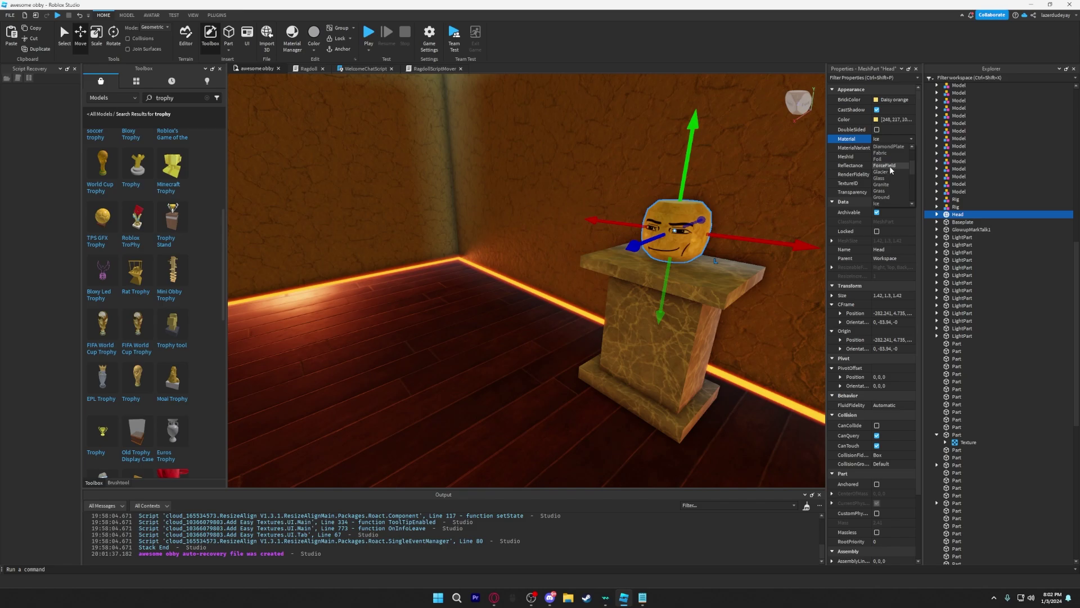
left_click(891, 167)
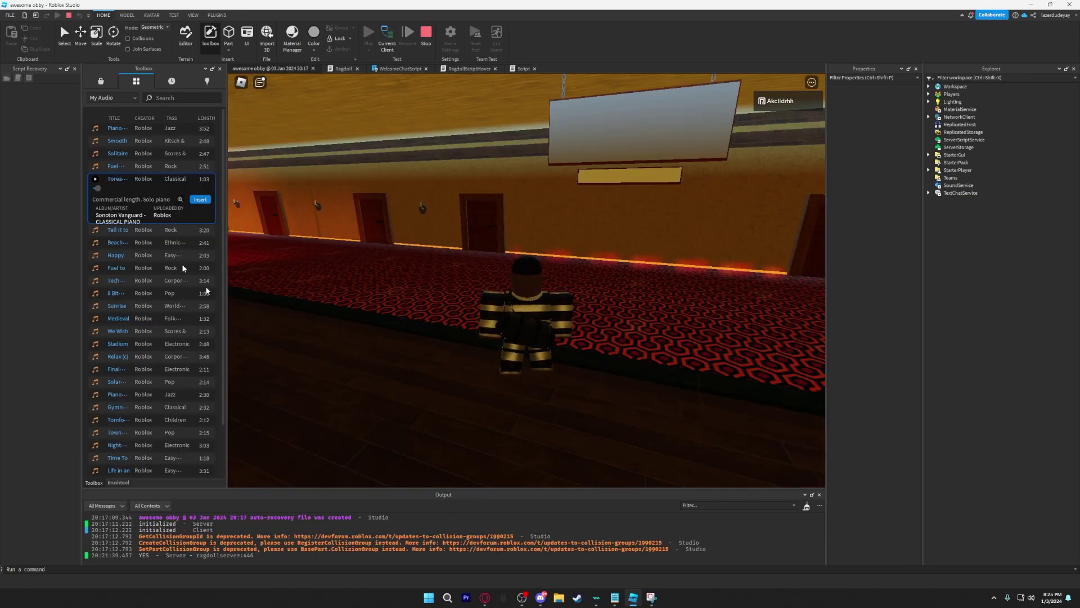
Search YouTube for 'how to play music in different' areas using the first suggestion.
key("alt+Tab")
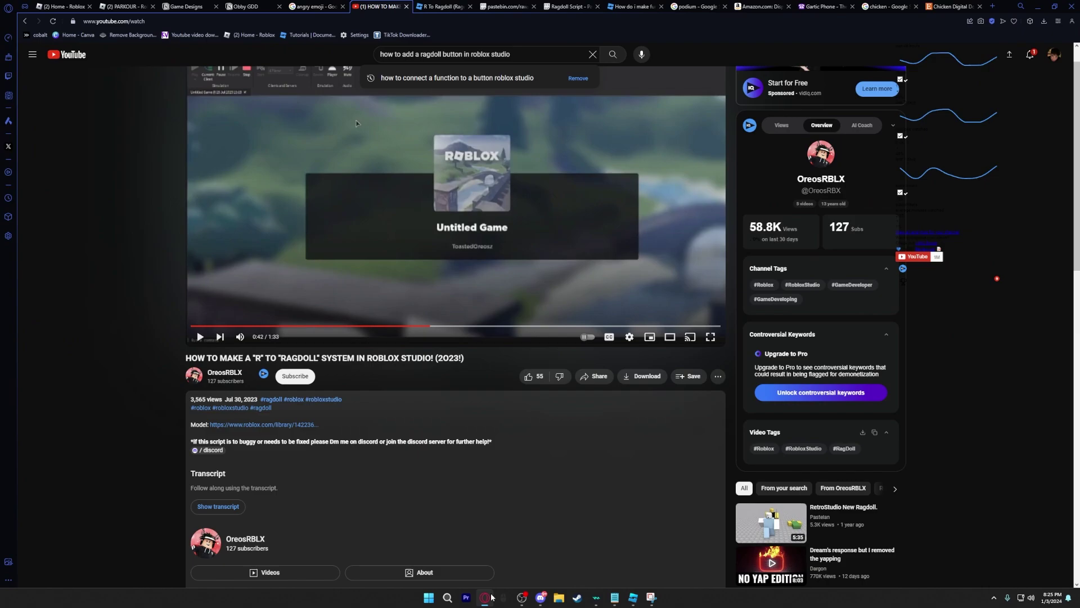
triple_click(484, 54)
type("how to ")
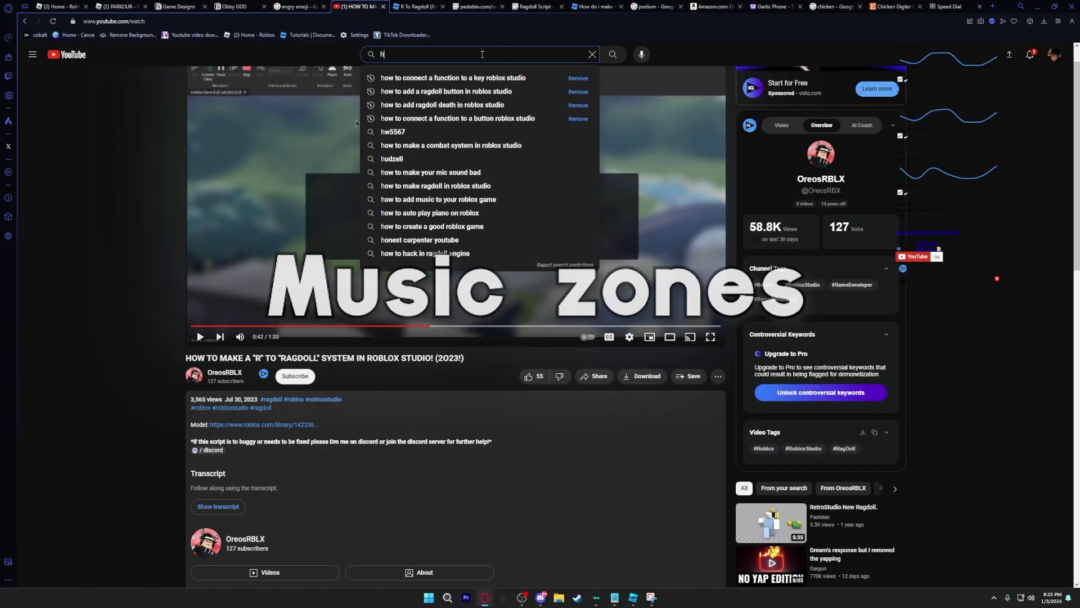
type("play music in different")
left_click(523, 90)
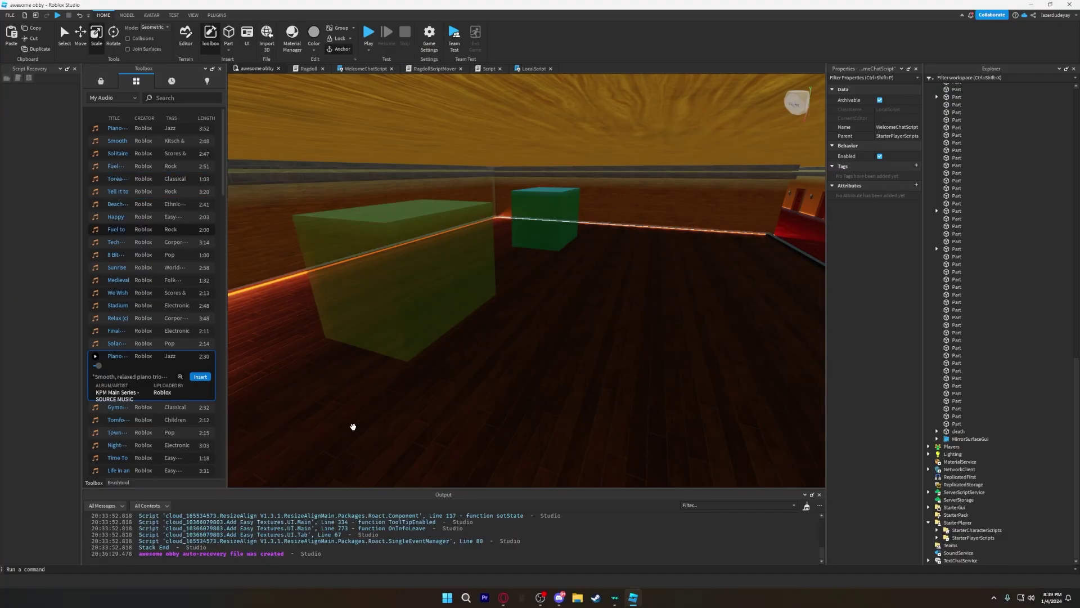
Insert a new object into StarterPlayerScripts.
left_click(424, 290)
scroll(1011, 446, "down", 10)
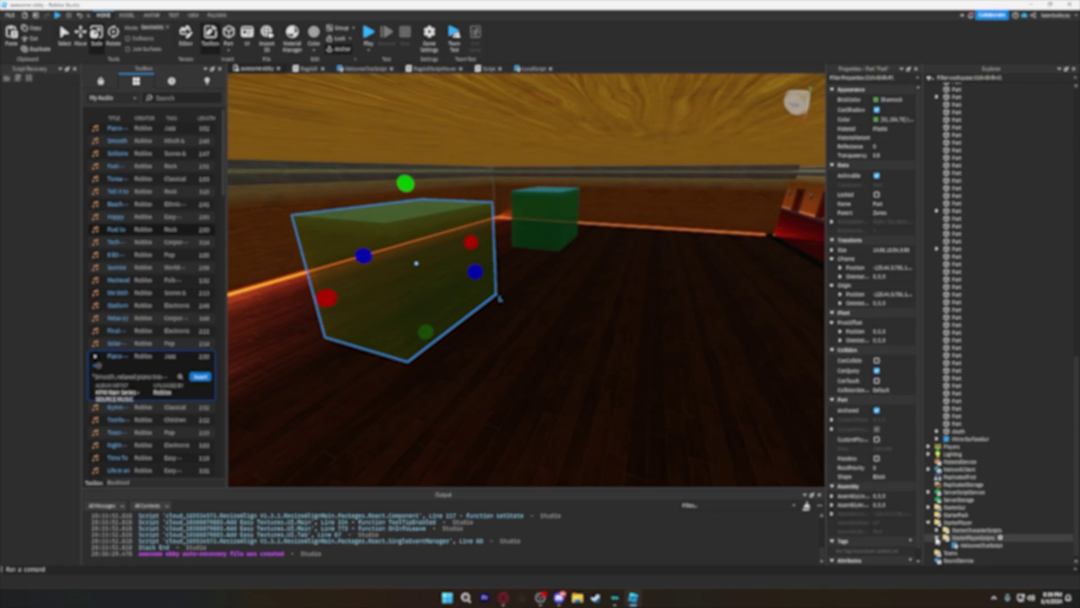
left_click(1000, 537)
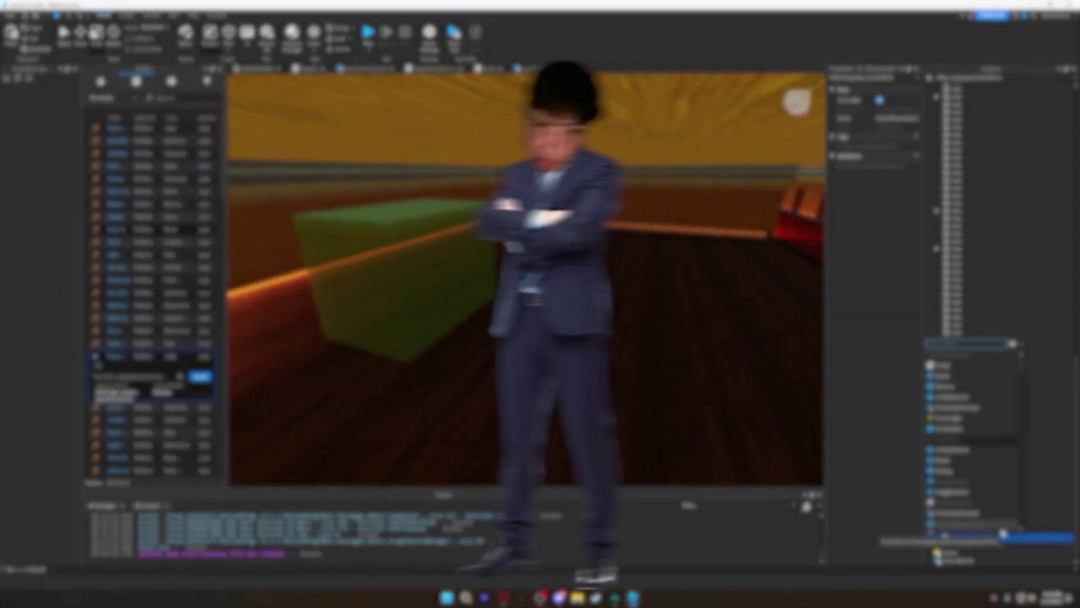
left_click(951, 365)
left_click(979, 537)
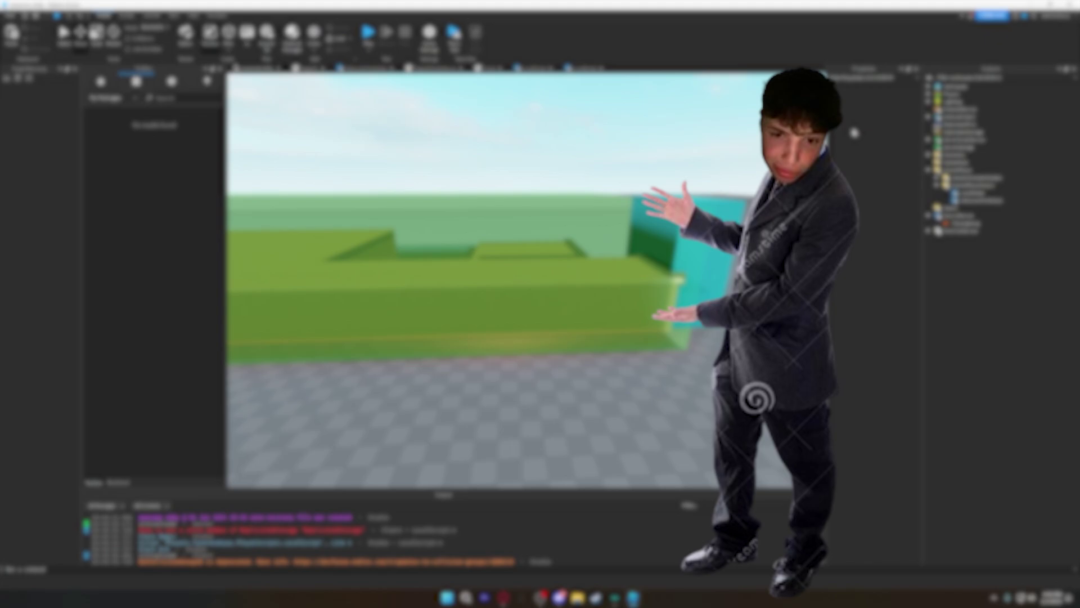
Insert a model from the Toolbox into Workspace and select the NPC'S line in the design doc.
left_click(112, 99)
left_click(103, 128)
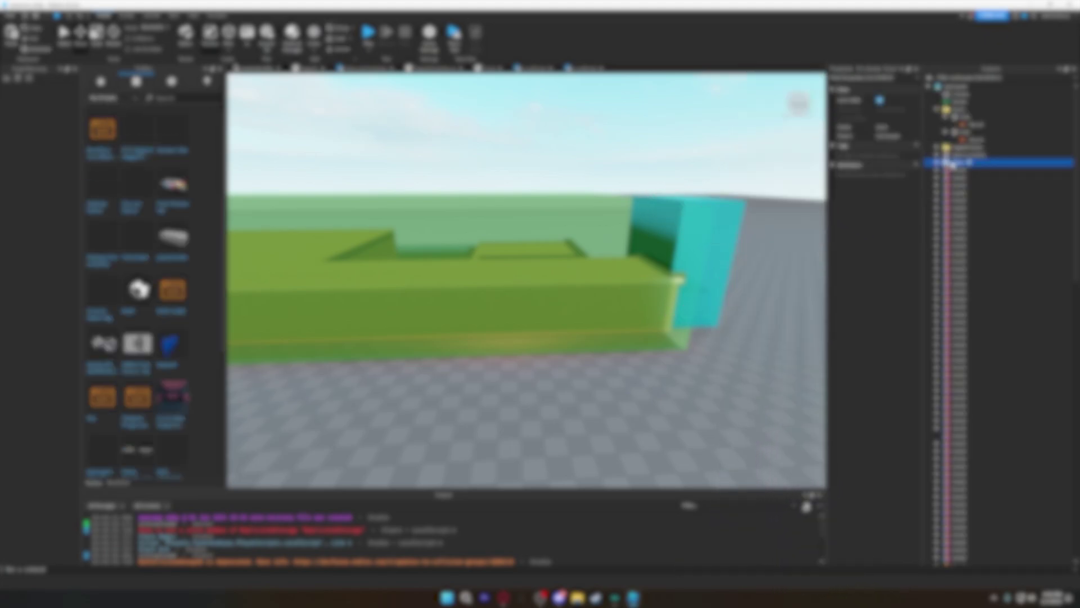
left_click_drag(950, 163, 965, 472)
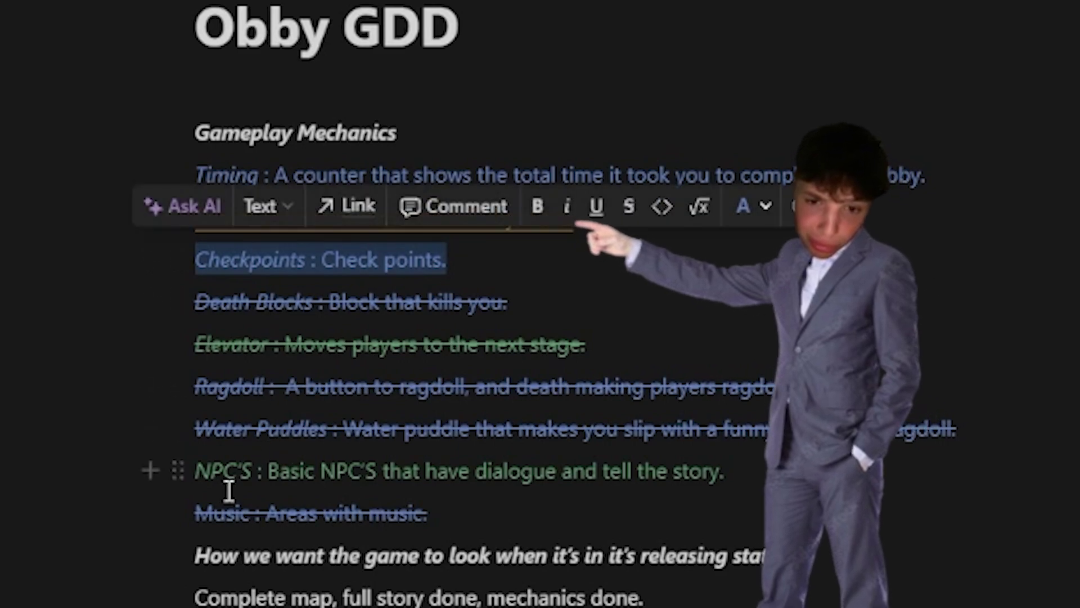
left_click_drag(229, 491, 678, 498)
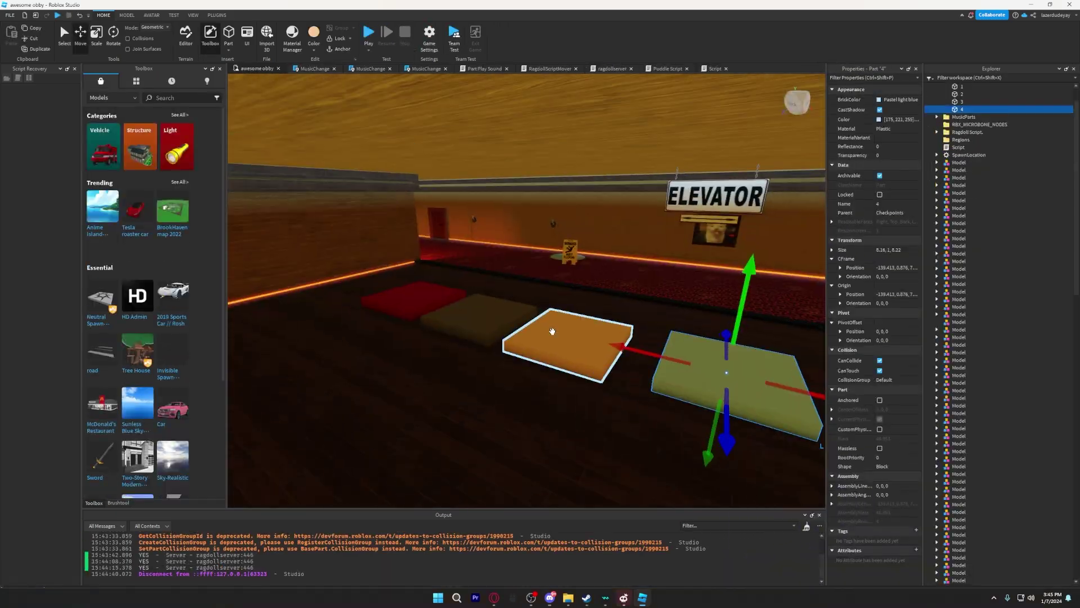
Focus on checkpoint 4, orbit the scene, then frame the Black Gucci Flip Flops.
key("f")
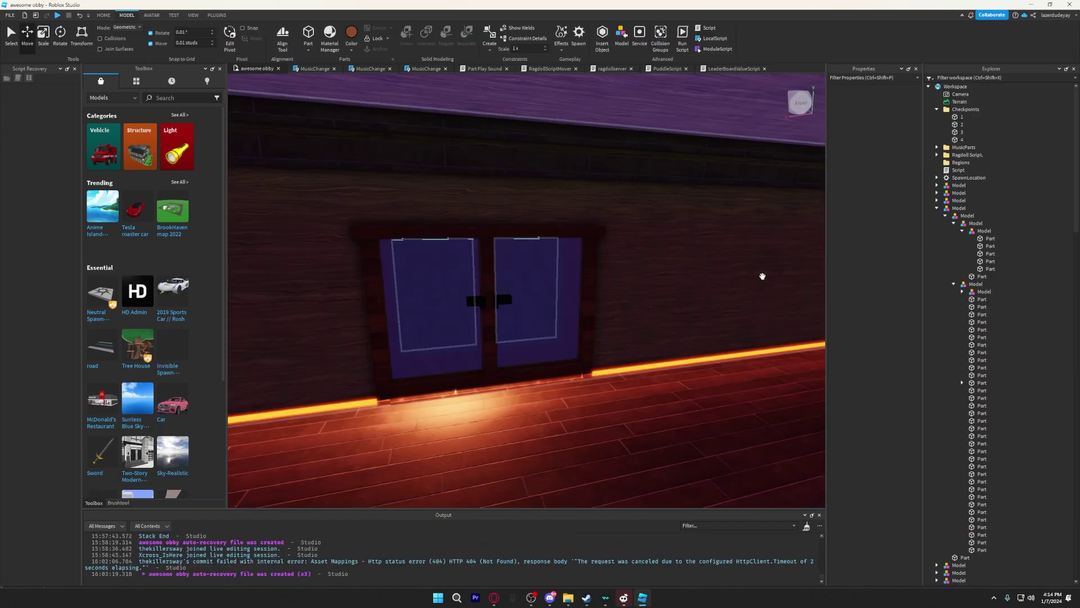
right_click_drag(762, 273, 575, 237)
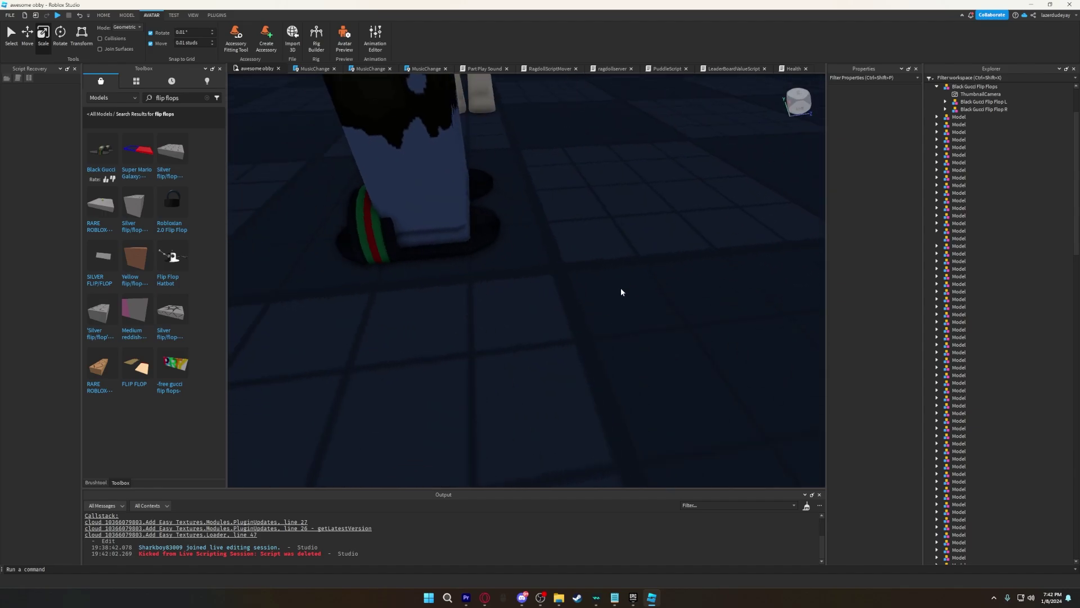
scroll(533, 251, "down", 5)
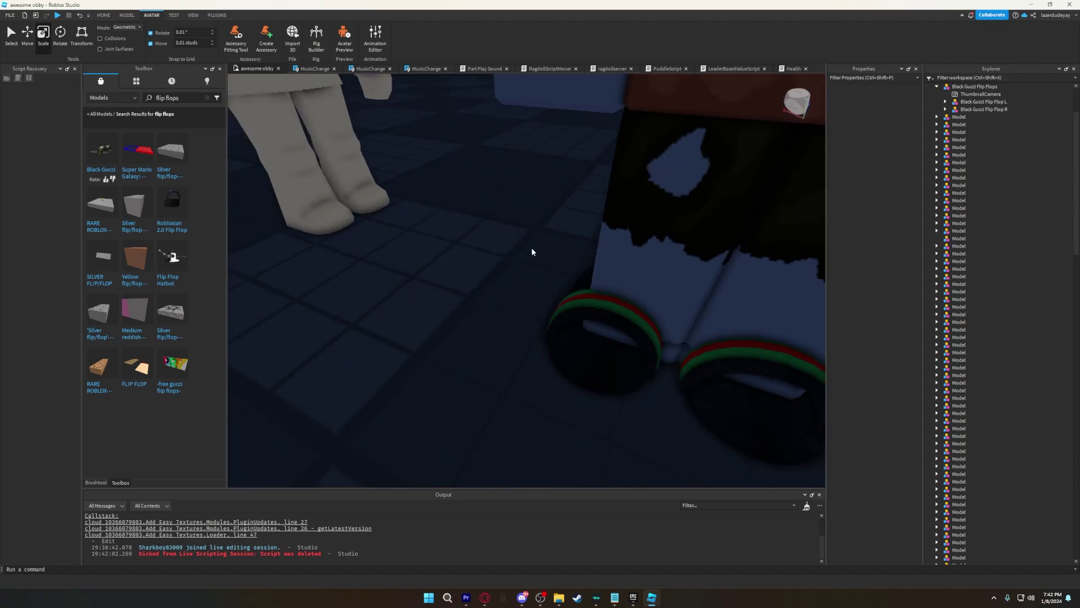
left_click(544, 252)
key("f")
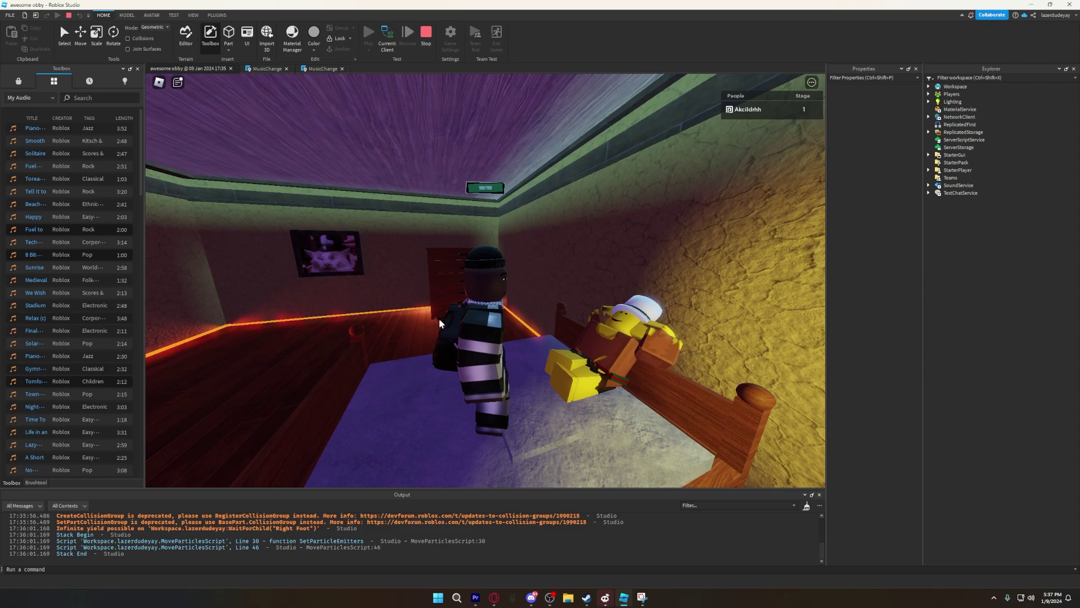
Resize the dialogue box's round Frame to 149 by 135.
scroll(289, 317, "up", 3)
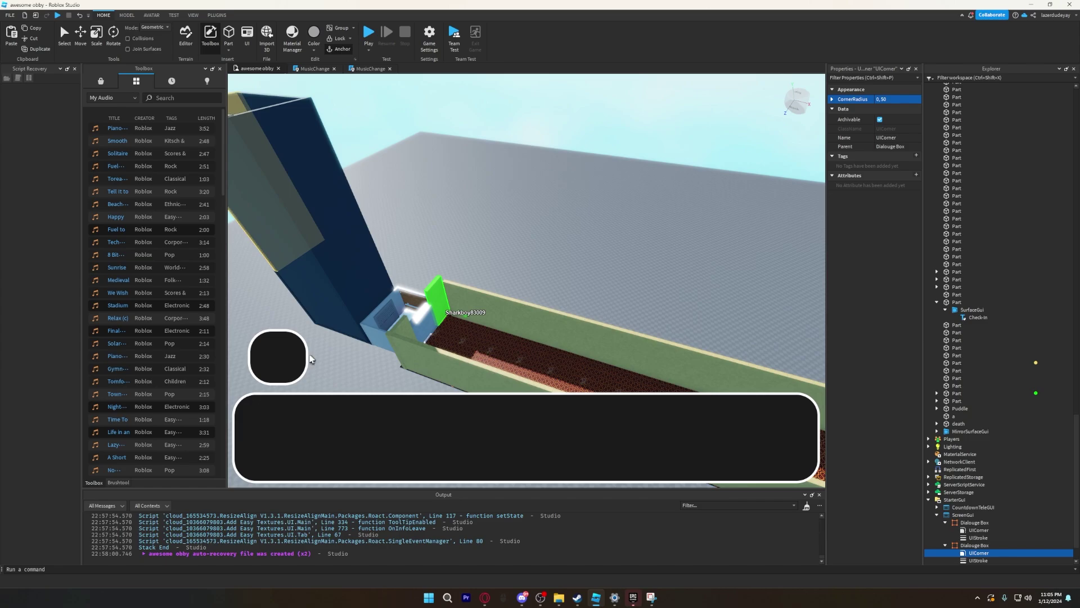
left_click(302, 372)
left_click_drag(307, 385, 313, 388)
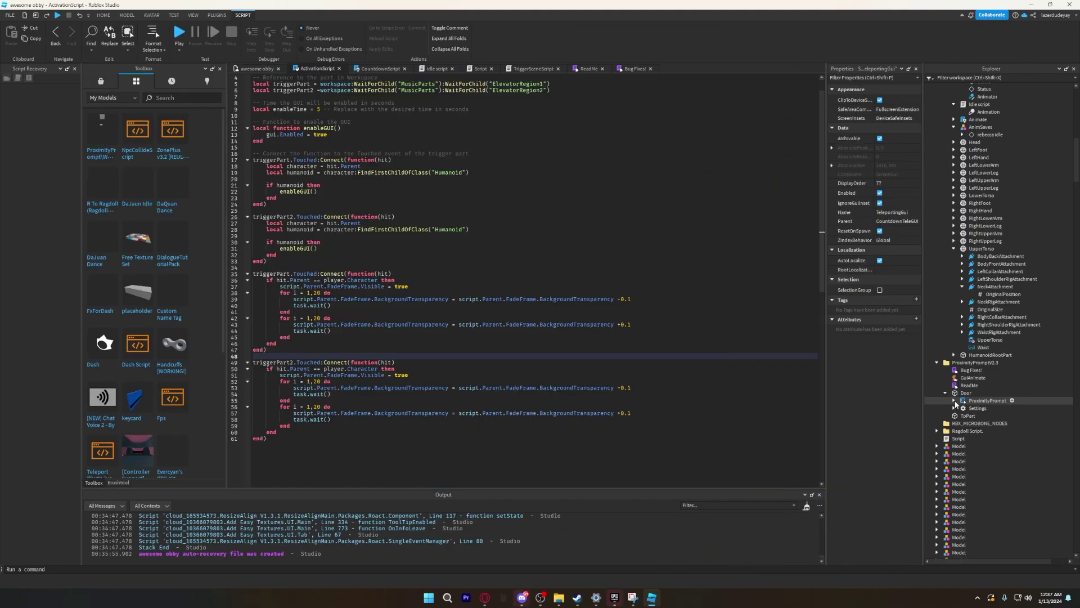
Review lines 18–38 of the Trigger script, then fix the GetService call in Server Ragdoll.
double_click(974, 409)
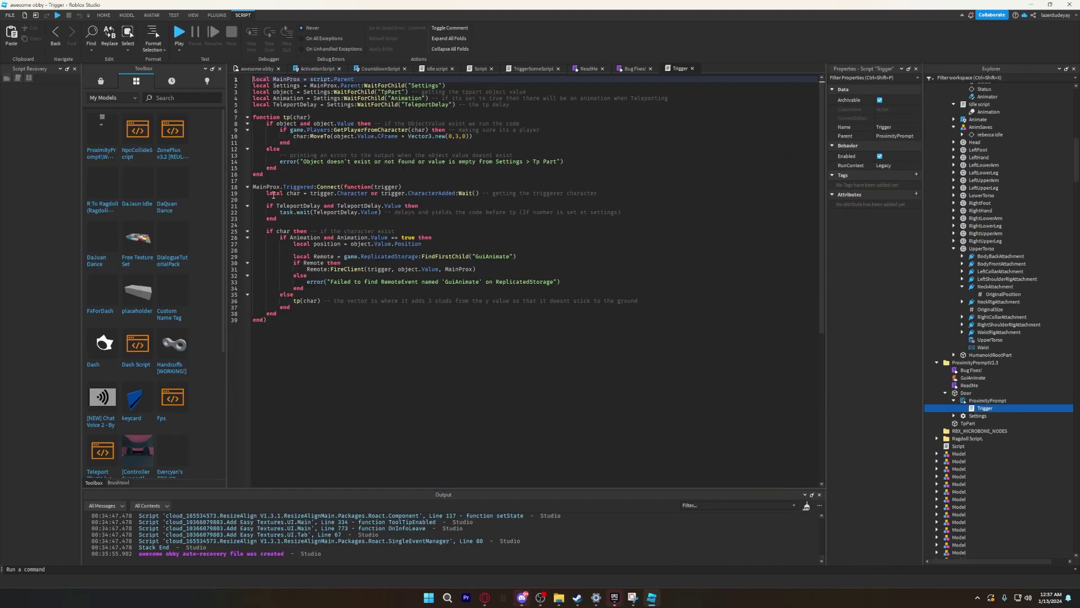
left_click_drag(256, 187, 422, 323)
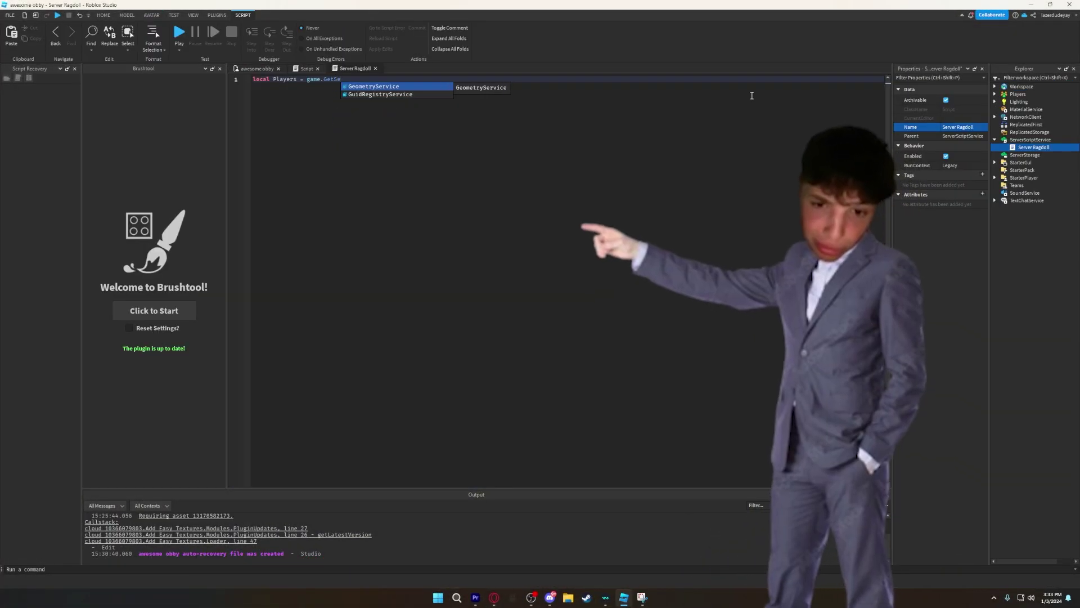
key("BackSpace")
key("BackSpace")
key("BackSpace")
key("BackSpace")
key("BackSpace")
type(":get")
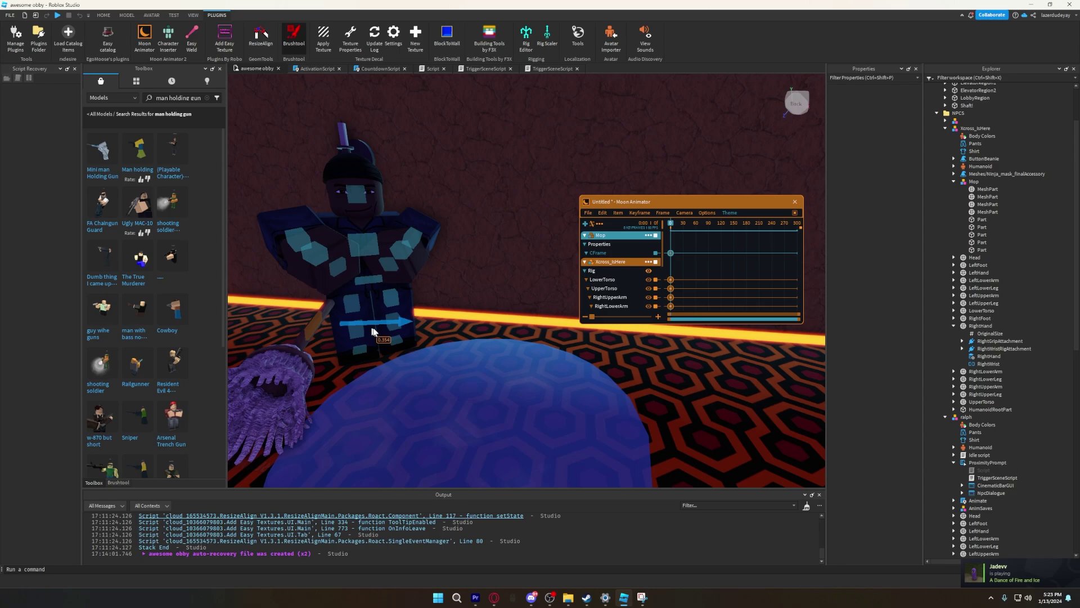
Reposition the mop held by the NPC in Moon Animator.
left_click_drag(372, 331, 360, 332)
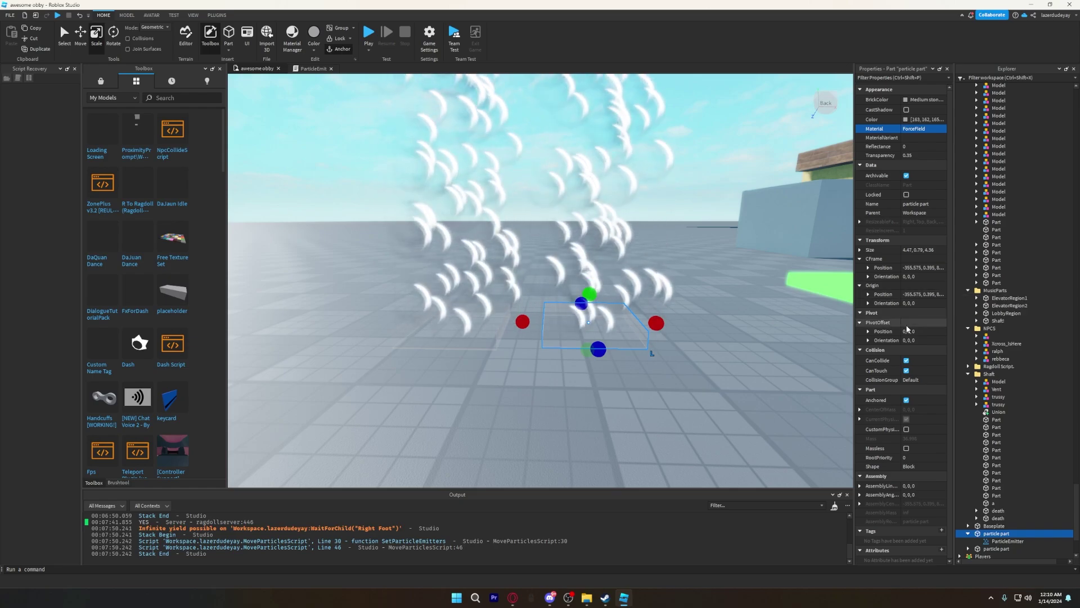
Select the particle part's ParticleEmitter, playtest the obby, then select the green zone part to edit its properties.
key("Down")
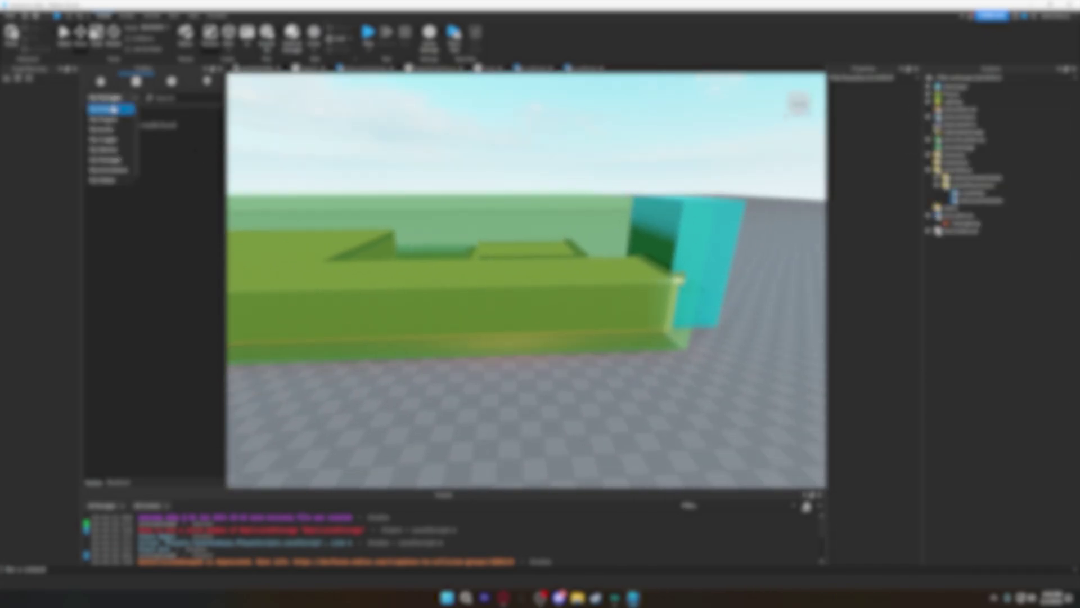
left_click(966, 156)
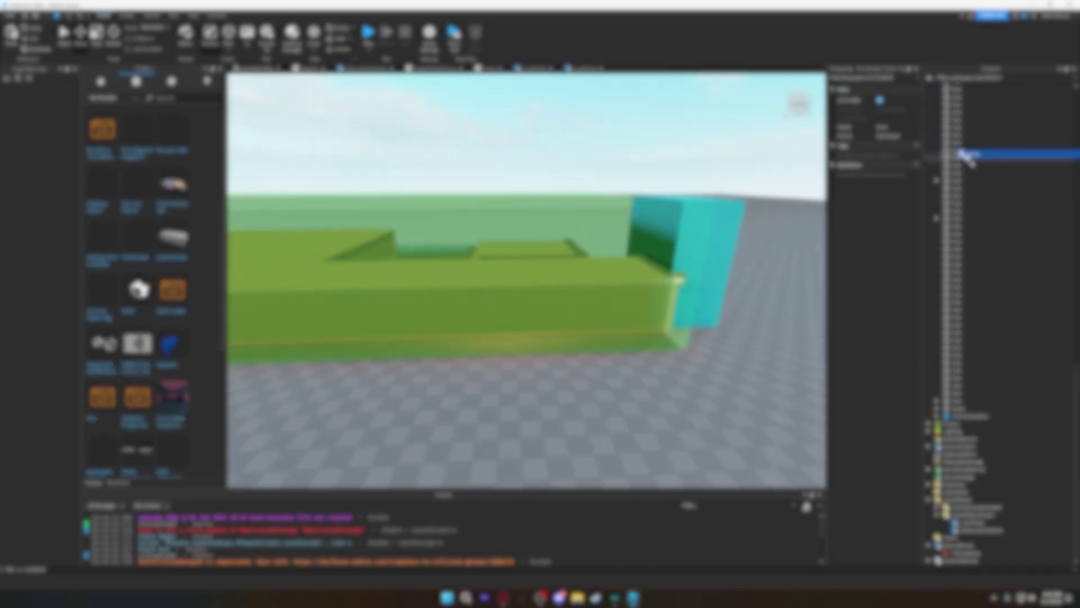
key("F5")
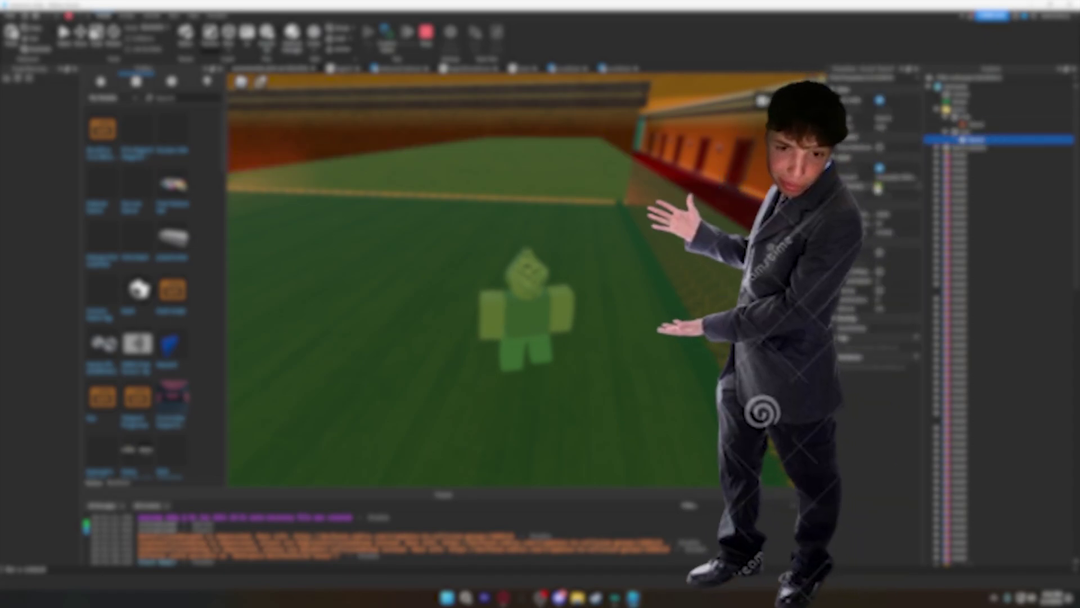
left_click(895, 289)
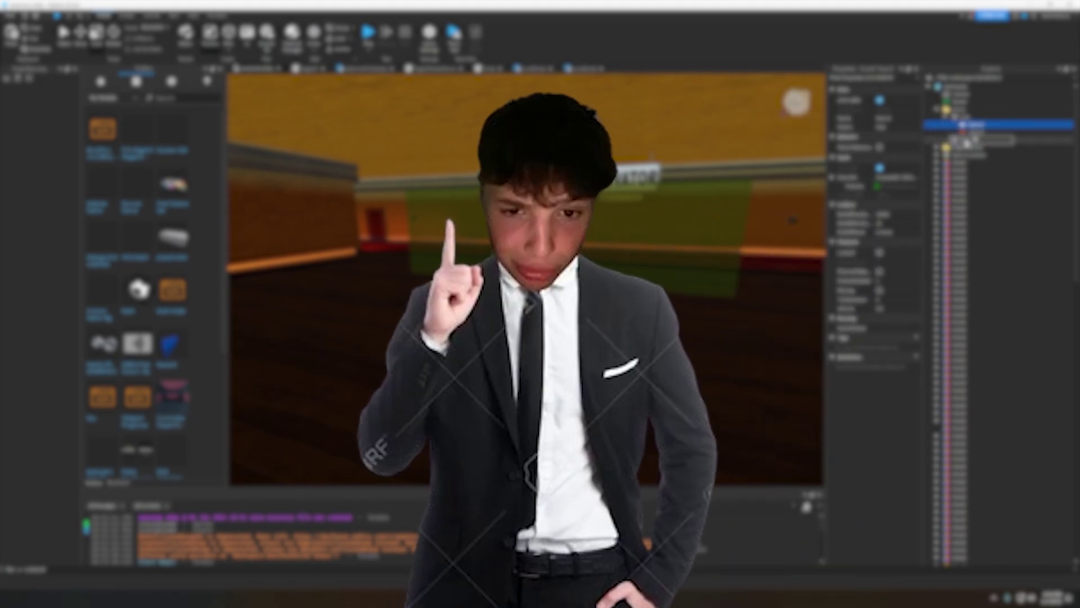
left_click(888, 290)
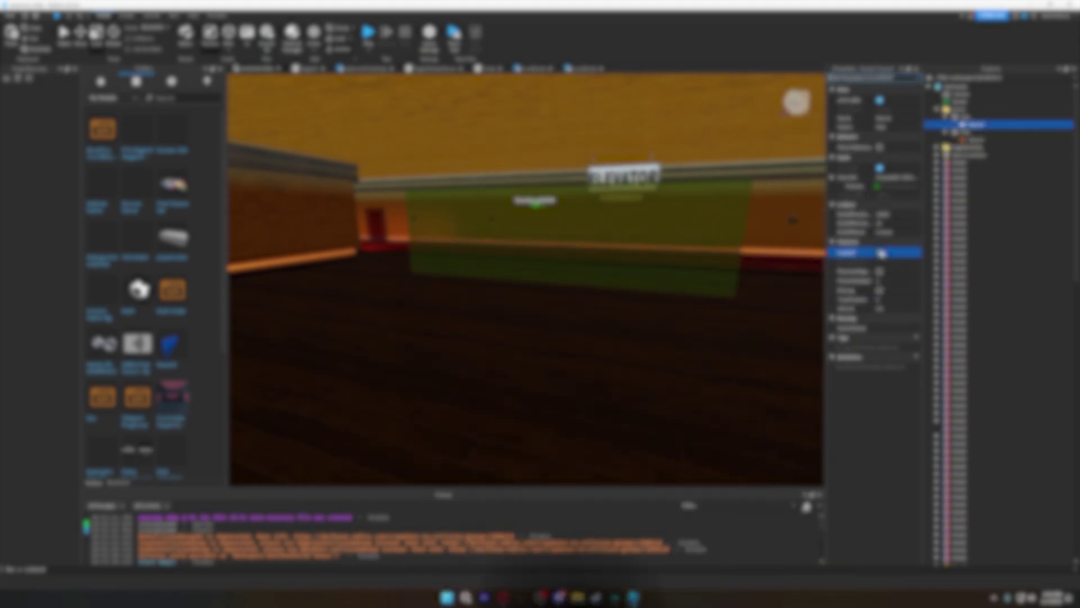